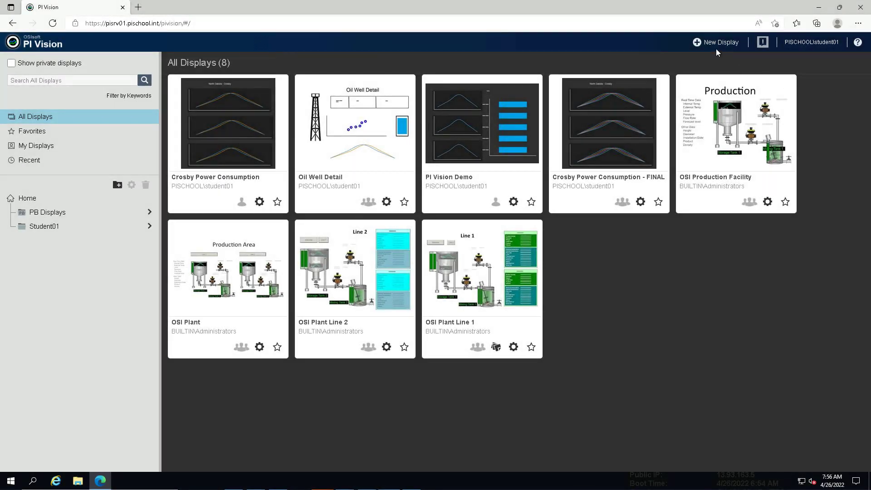
Start a new display, search the assets for well08, and show Well08's attributes.
click(713, 44)
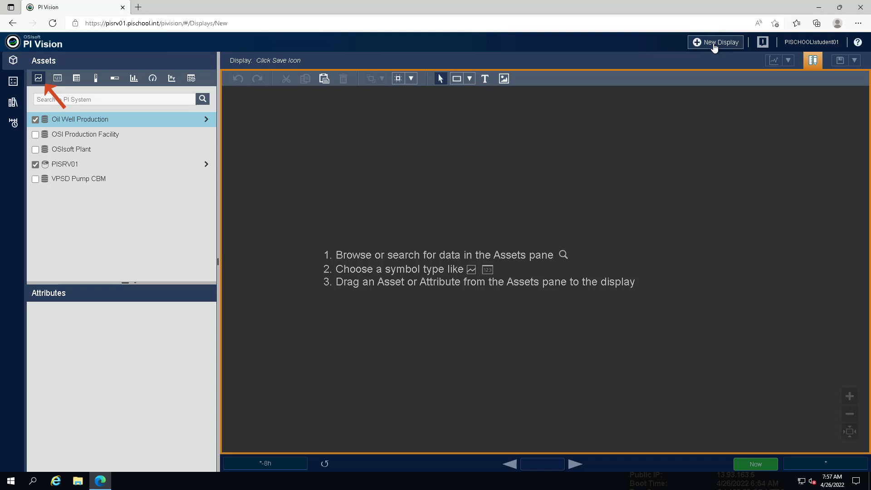
click(147, 99)
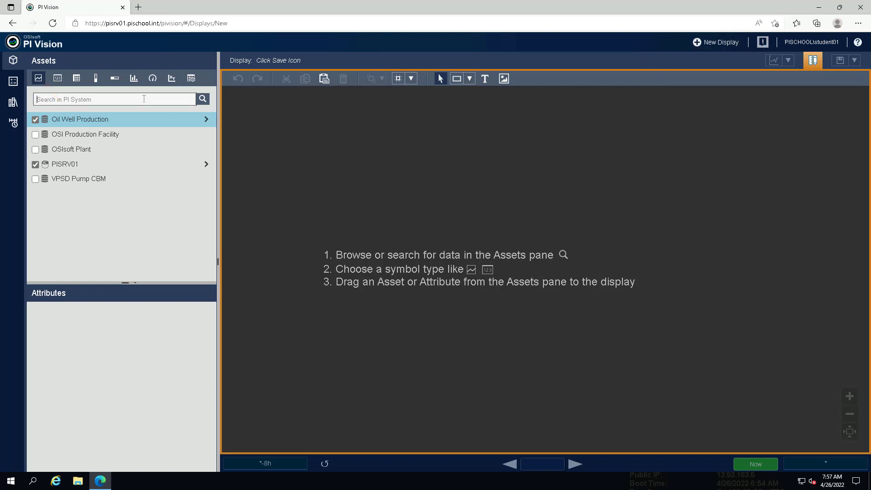
text(well08)
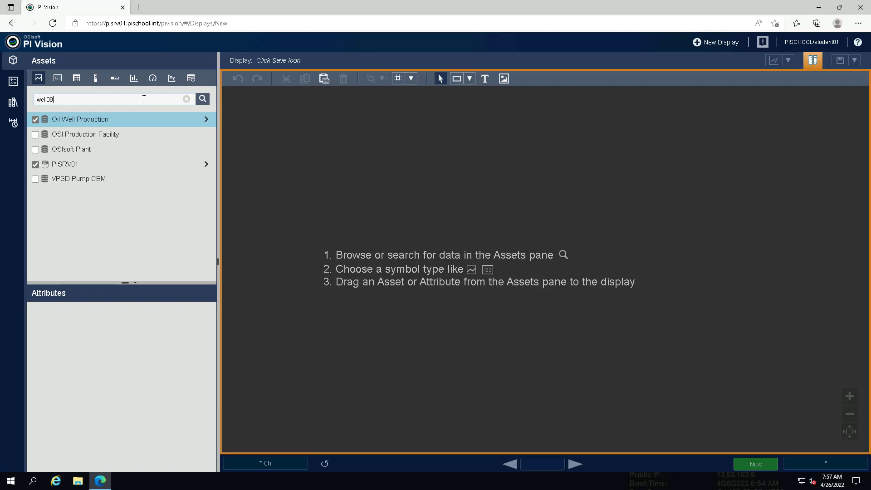
key(Return)
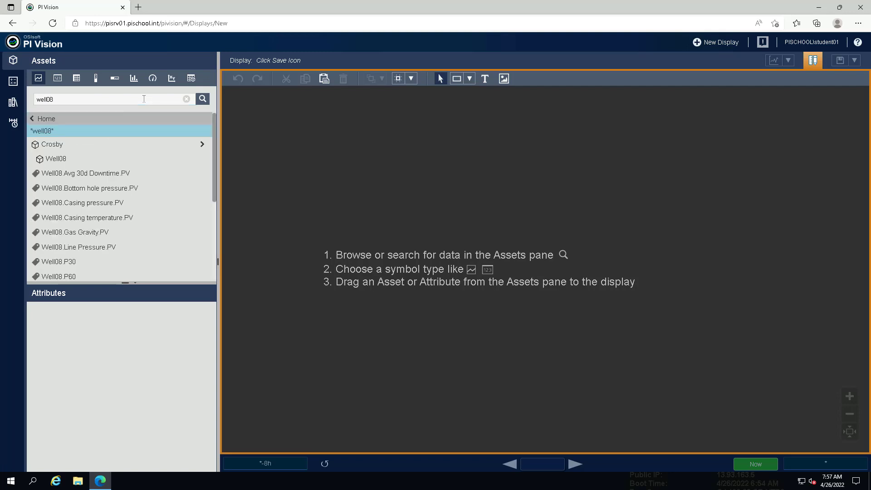
click(66, 160)
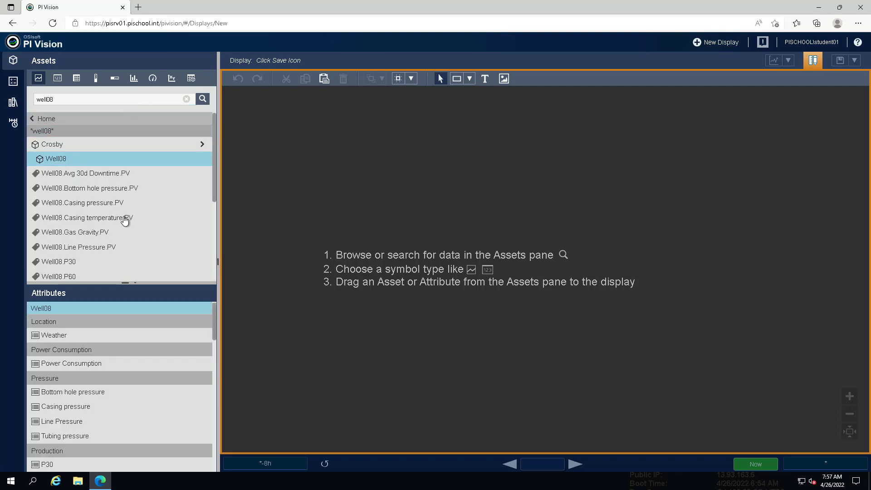
Place a Well08 Production Rate trend at the top-left and reduce its height.
drag(214, 314, 214, 339)
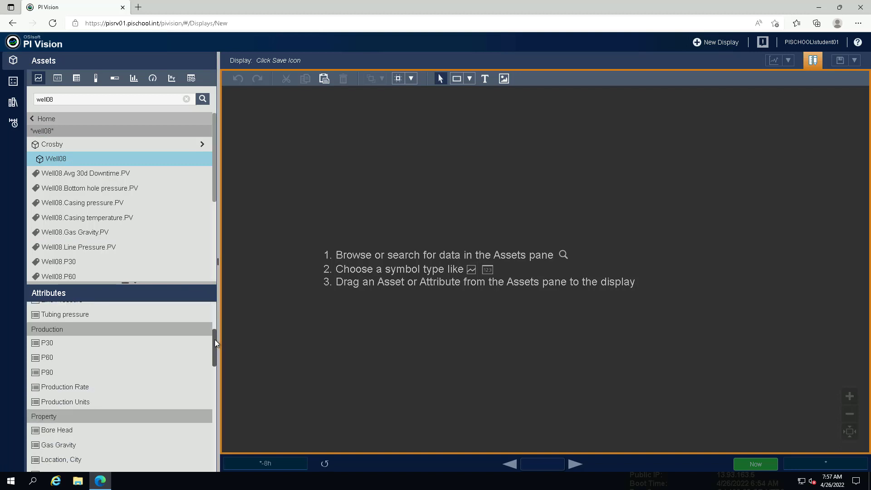
drag(64, 391, 233, 94)
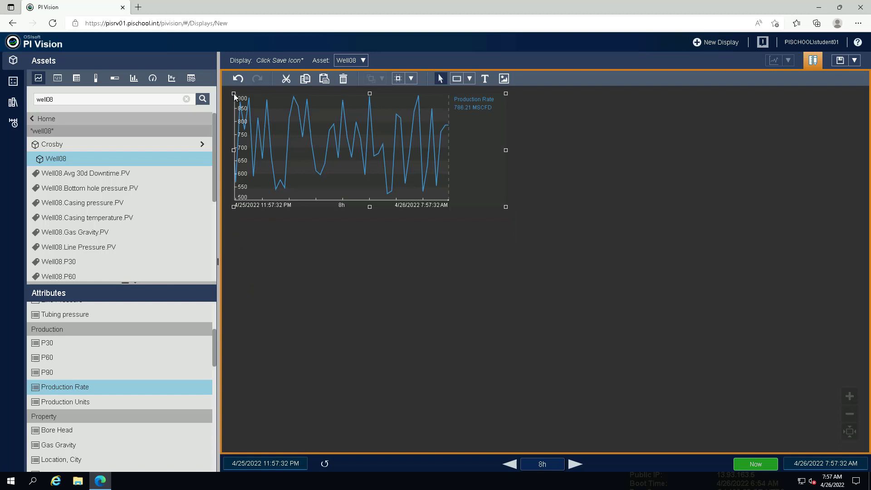
drag(370, 207, 370, 178)
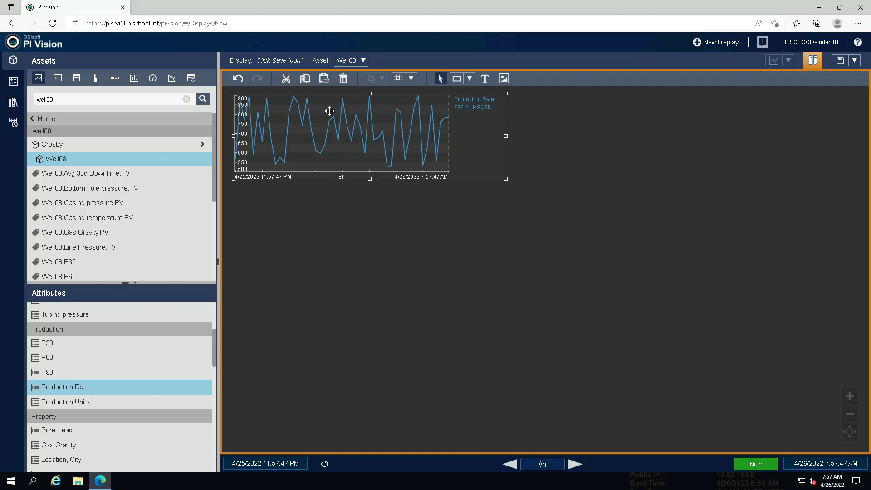
Copy the Production Rate trend and paste two duplicates of it.
click(306, 82)
click(325, 80)
click(325, 80)
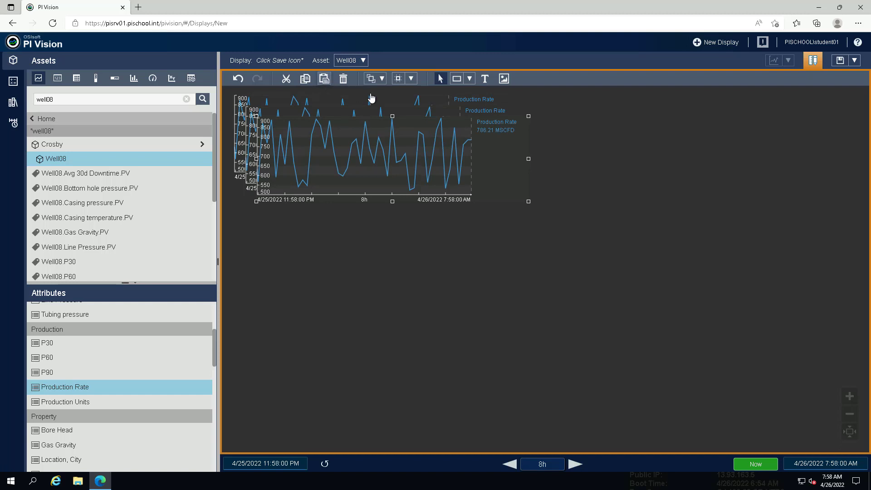
Turn on Snap to Grid and arrange the three trends in a top, middle, bottom stack.
click(398, 79)
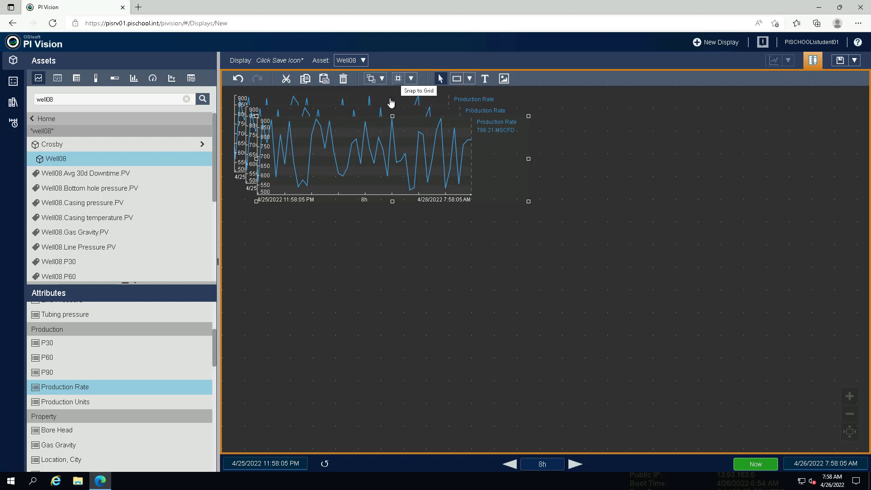
drag(357, 173, 350, 389)
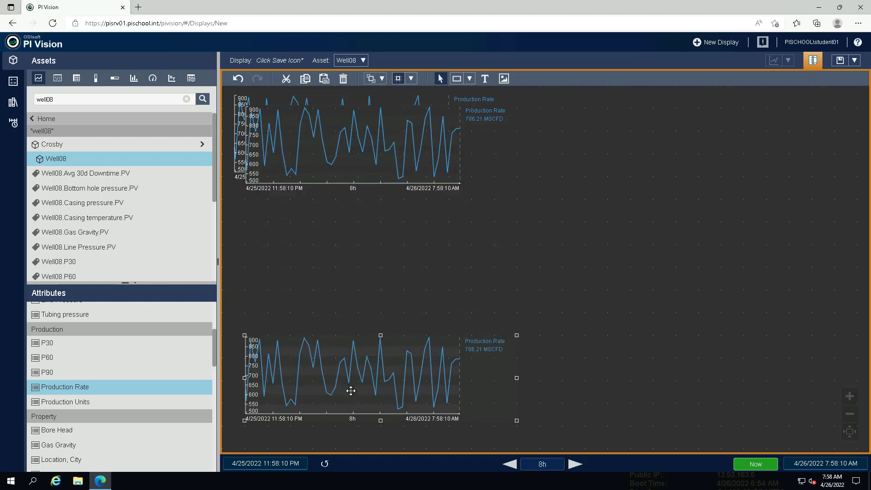
drag(349, 140, 351, 252)
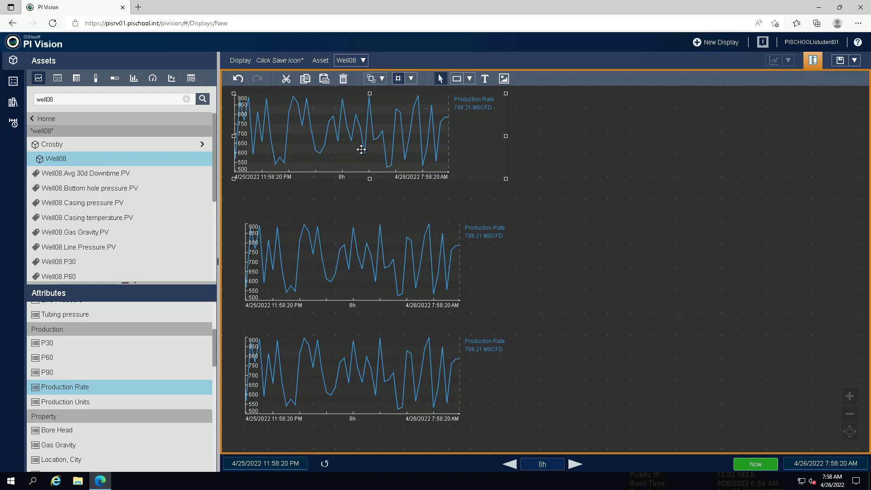
drag(359, 148, 361, 159)
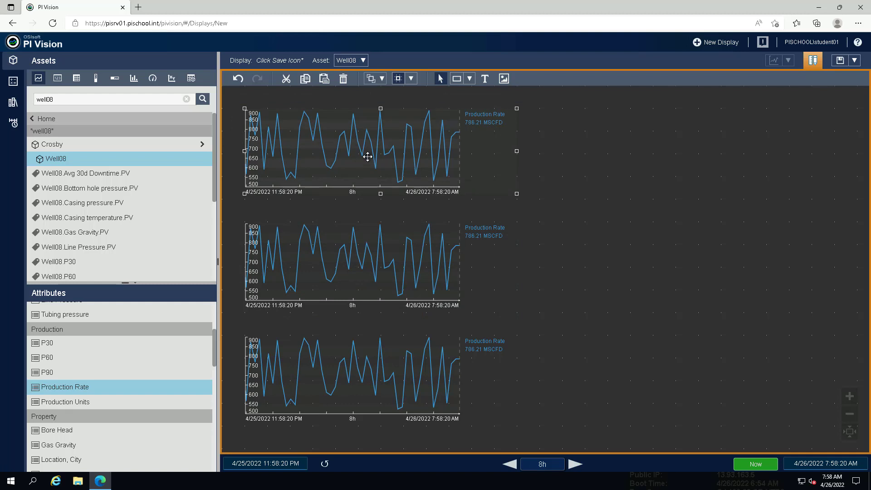
click(403, 257)
Set the middle trend's time range to Duration and offset: 24 hour duration, offset 0.
right_click(404, 258)
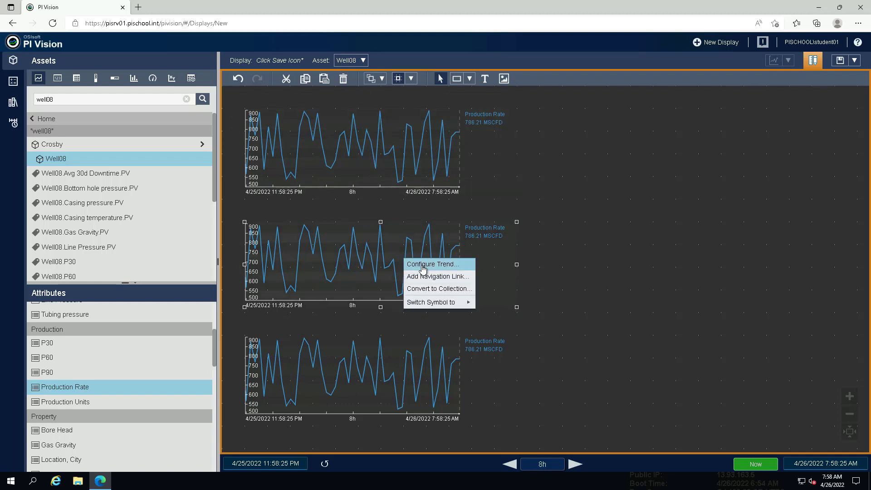
click(419, 262)
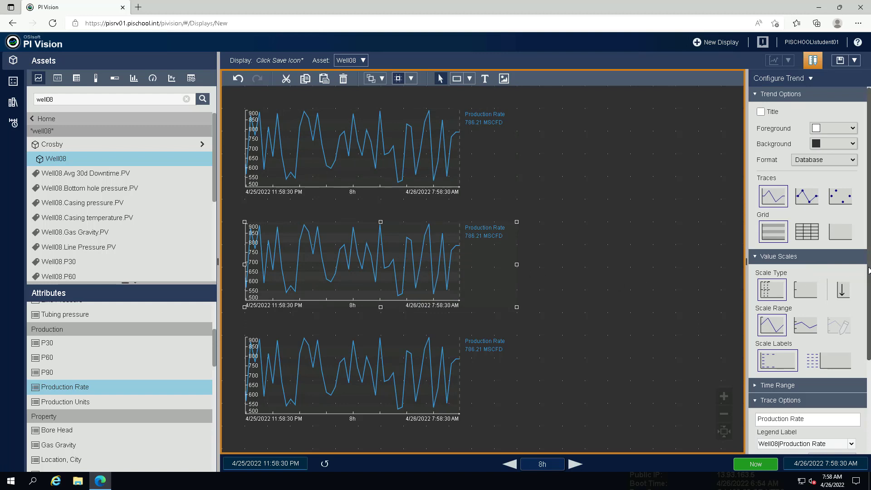
scroll(864, 271, down, 1)
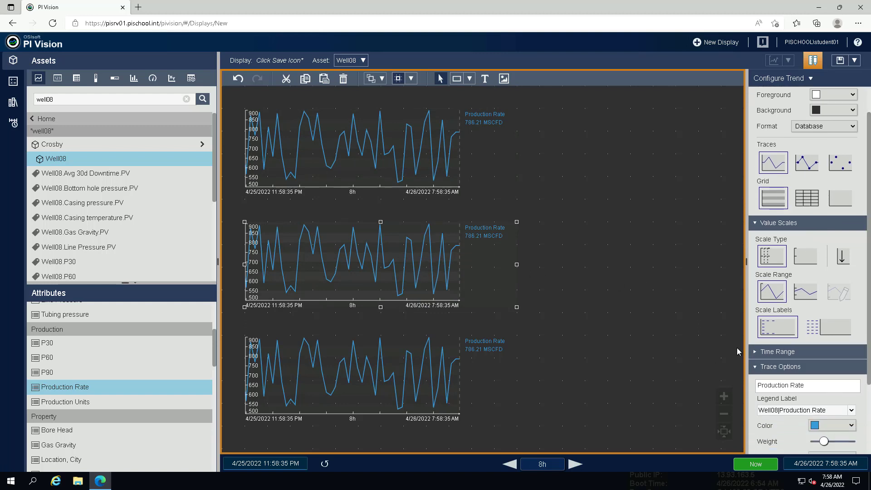
click(754, 354)
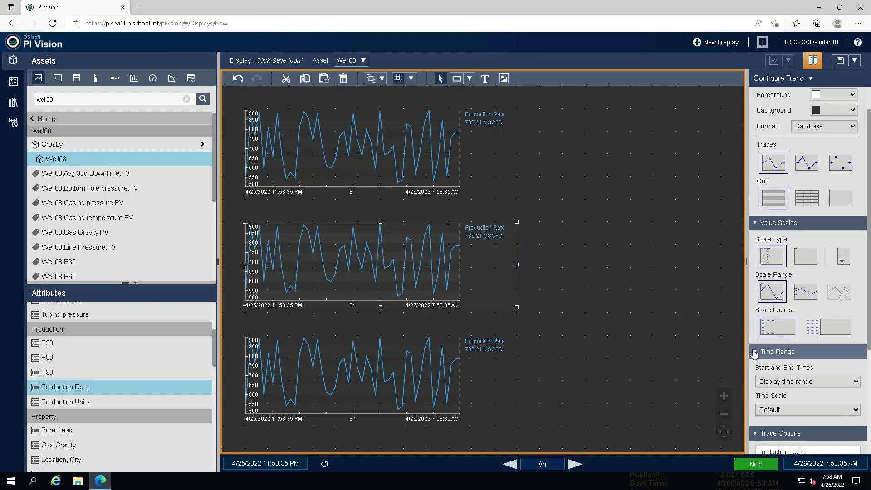
click(855, 383)
click(820, 401)
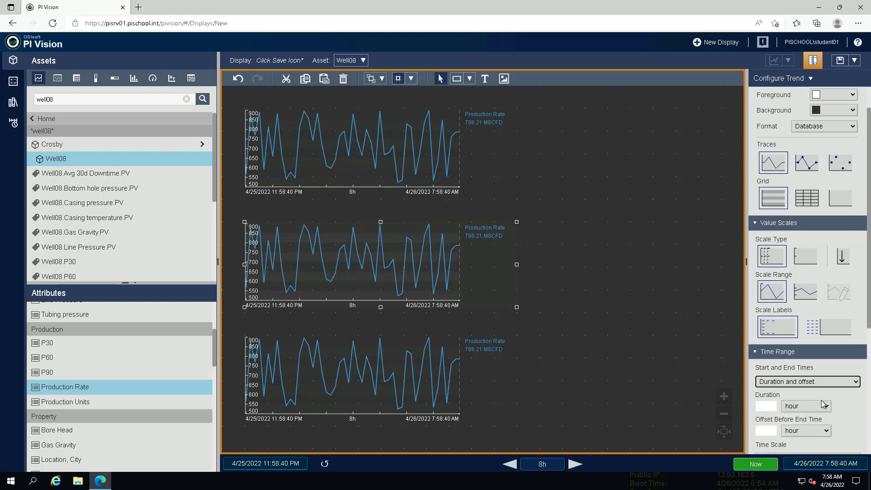
click(758, 406)
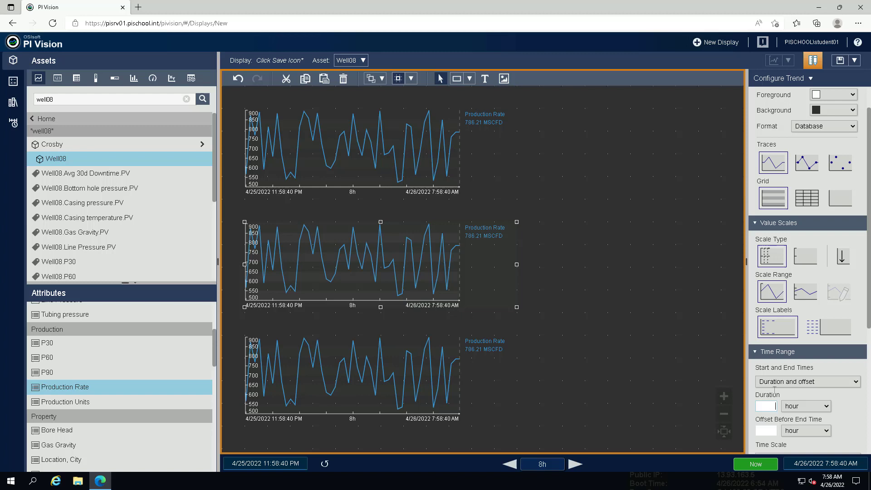
text(24)
click(769, 430)
text(0)
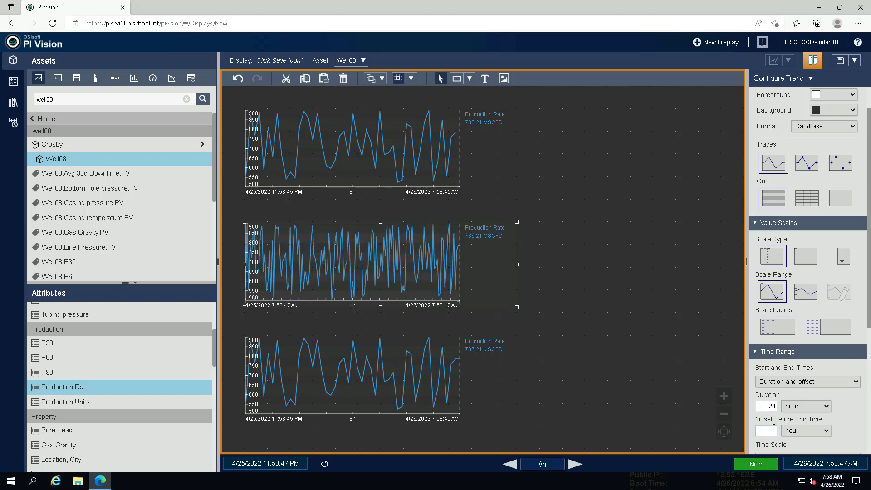
click(842, 418)
Give the bottom trend a custom time range with Start Mon and End *.
click(424, 379)
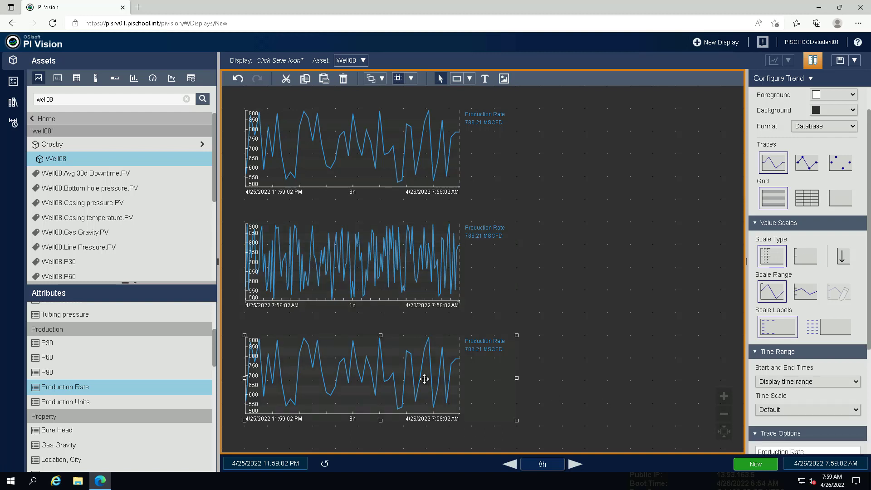
click(854, 382)
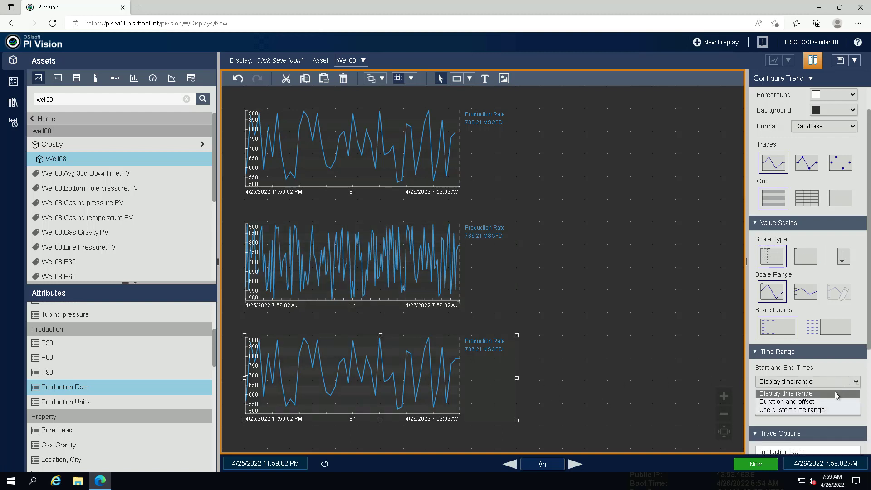
click(823, 409)
click(792, 406)
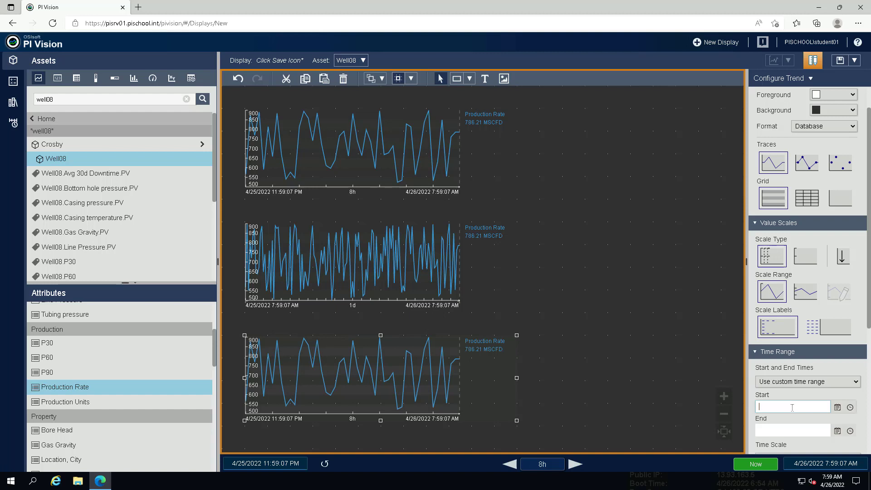
text(Mon)
click(783, 429)
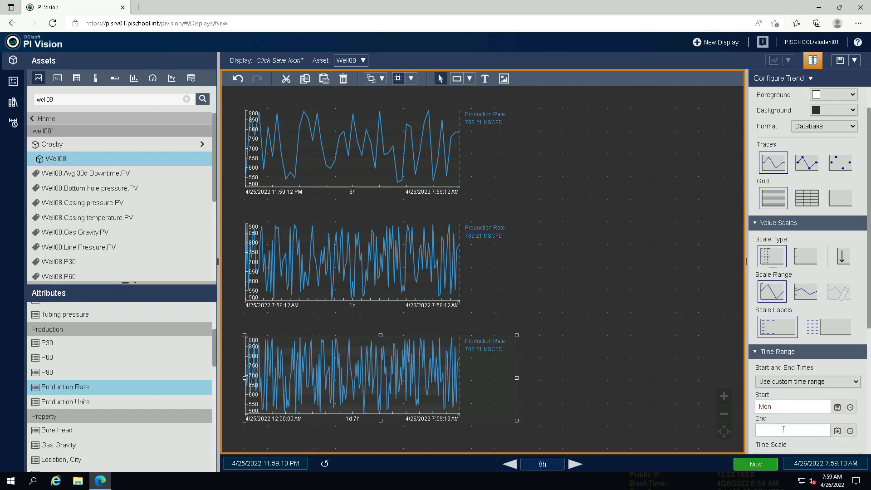
text(*)
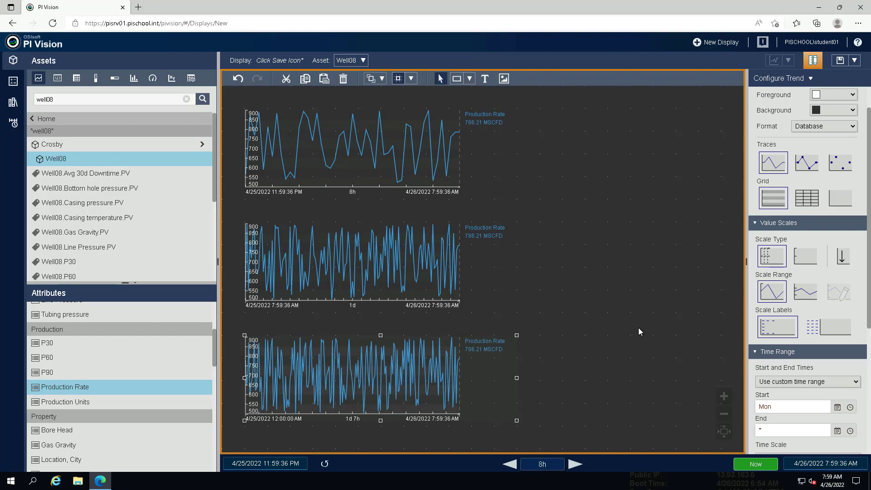
Enable the top trend's title and enter 'Production Rate'.
scroll(867, 243, up, 1)
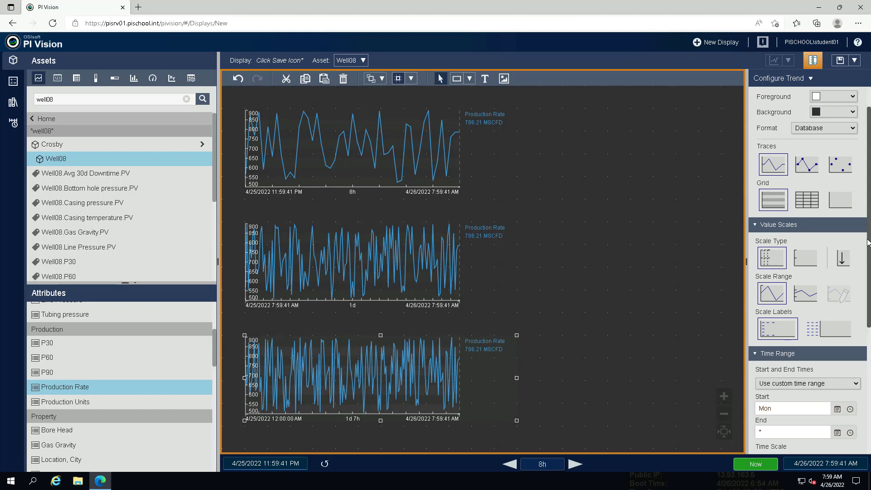
scroll(867, 243, up, 1)
click(397, 151)
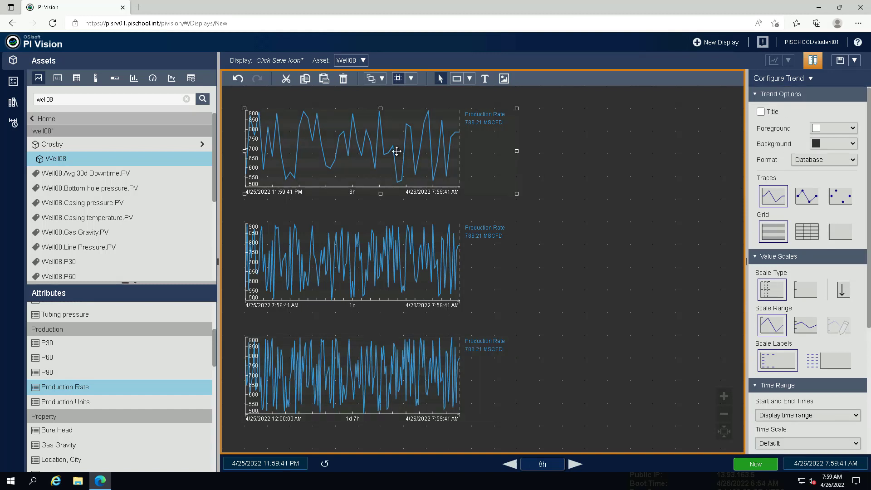
click(761, 112)
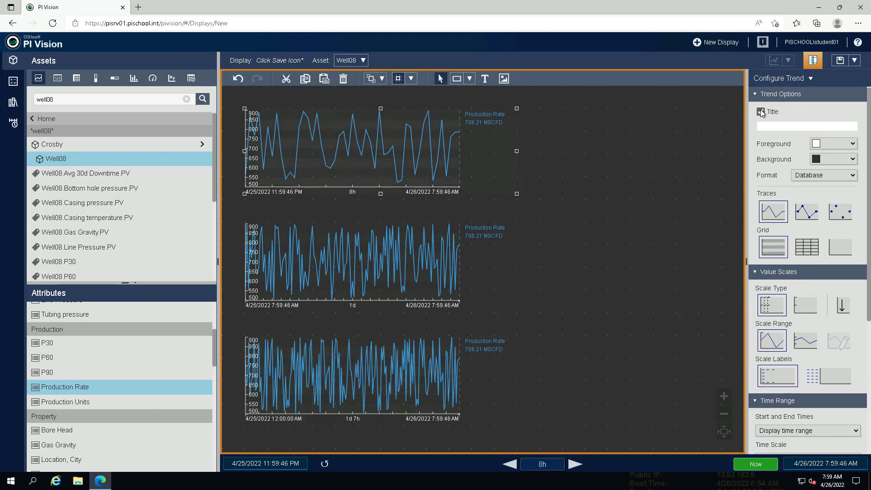
click(761, 125)
text(Production )
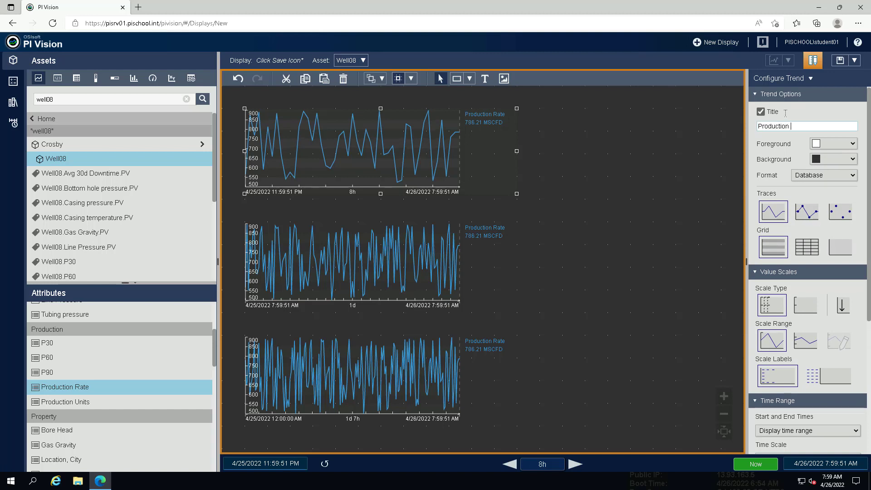
text(Rate)
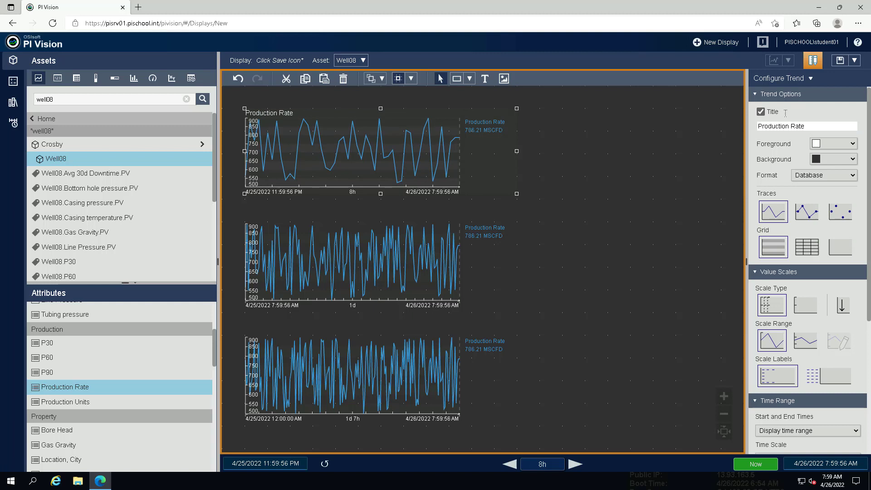
Enable the middle trend's title and enter 'Last 24h Production Rate'.
click(408, 257)
click(761, 111)
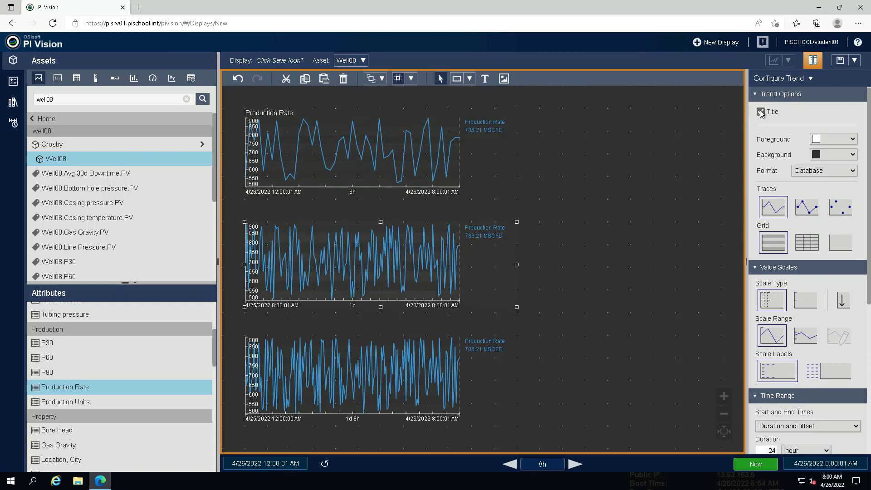
click(764, 126)
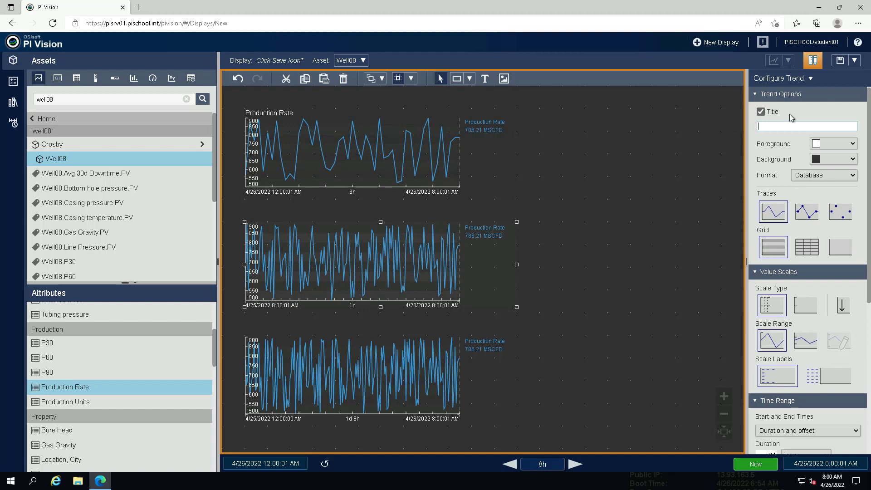
text(Last 24)
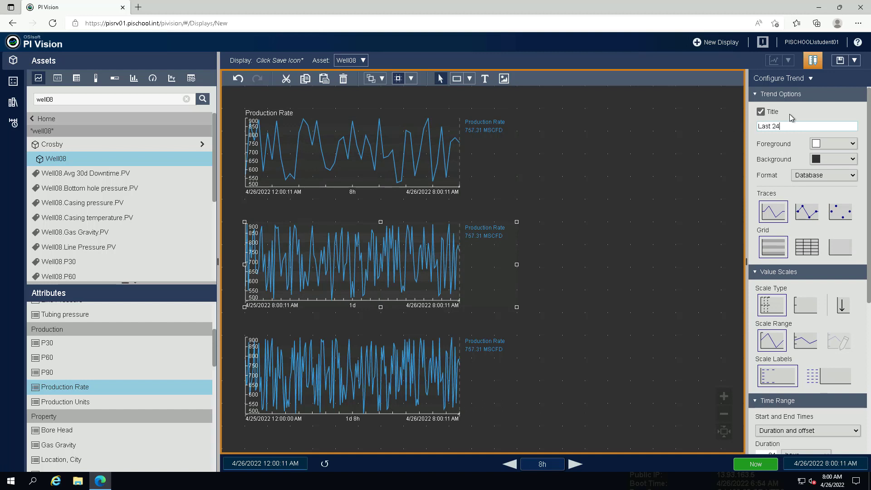
text(h Prod)
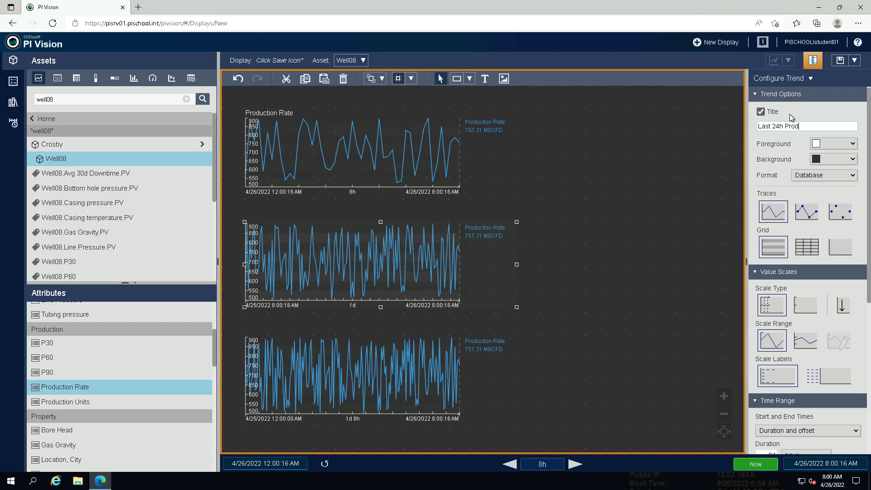
text(uction Rate)
click(394, 363)
Enable the bottom trend's title and enter 'Work Week Production Rate'.
click(759, 112)
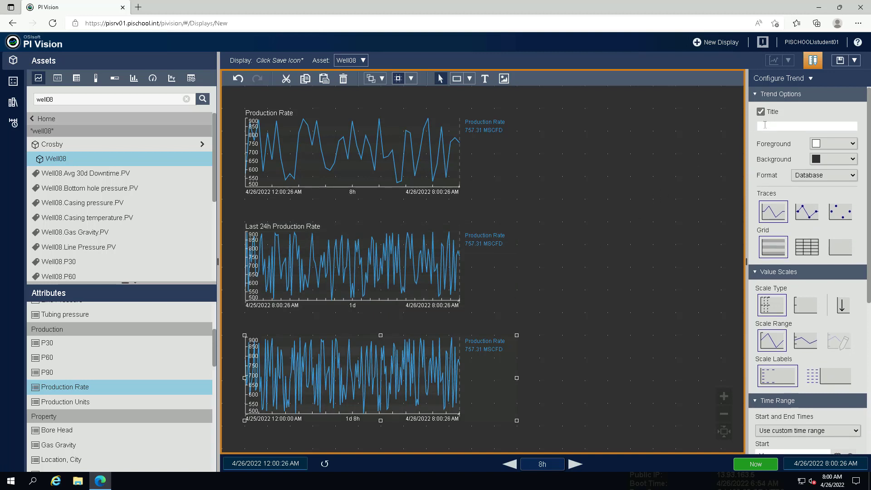
text(Work Week Production Rate)
key(Return)
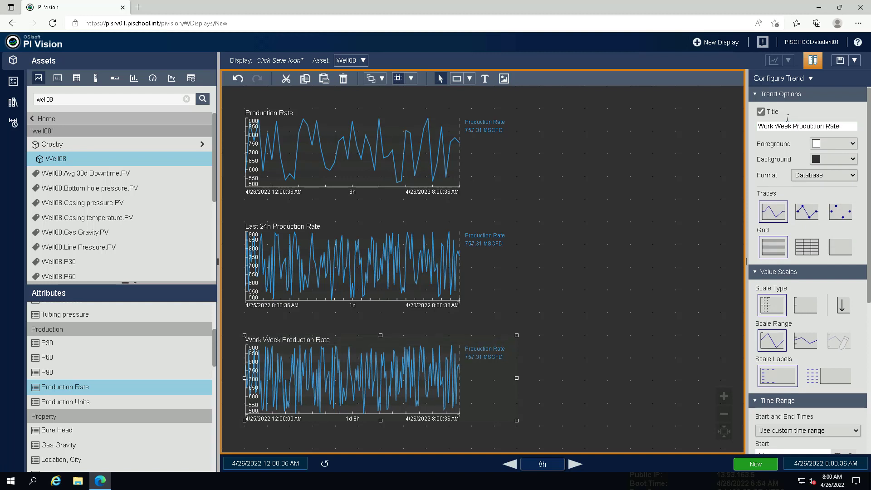
click(420, 166)
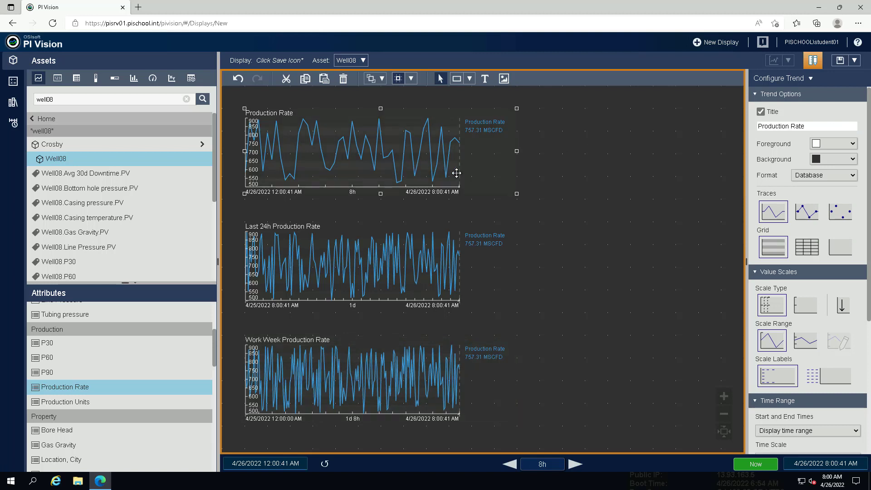
Change the legend label to Well08 on the top, middle and bottom trends.
scroll(868, 201, down, 1)
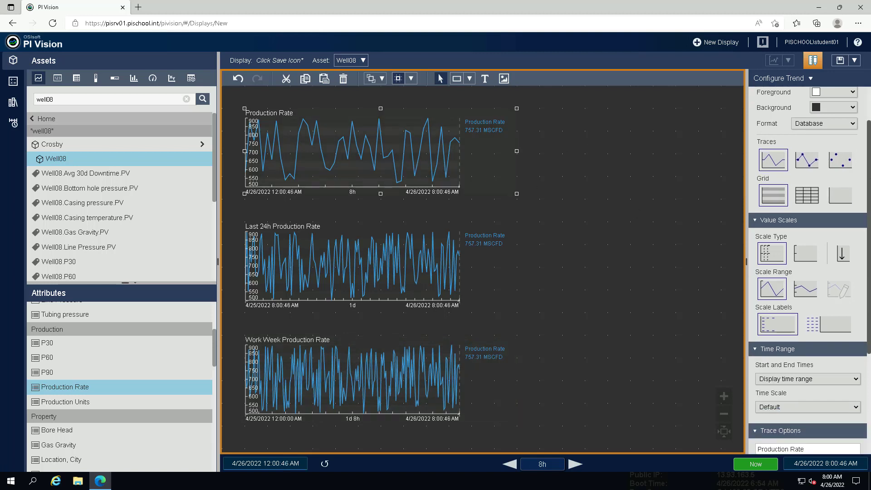
scroll(807, 270, down, 2)
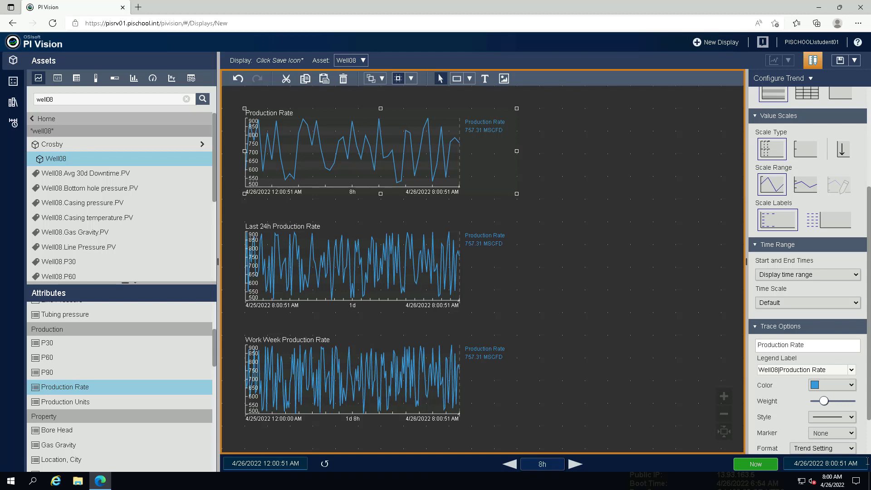
click(851, 371)
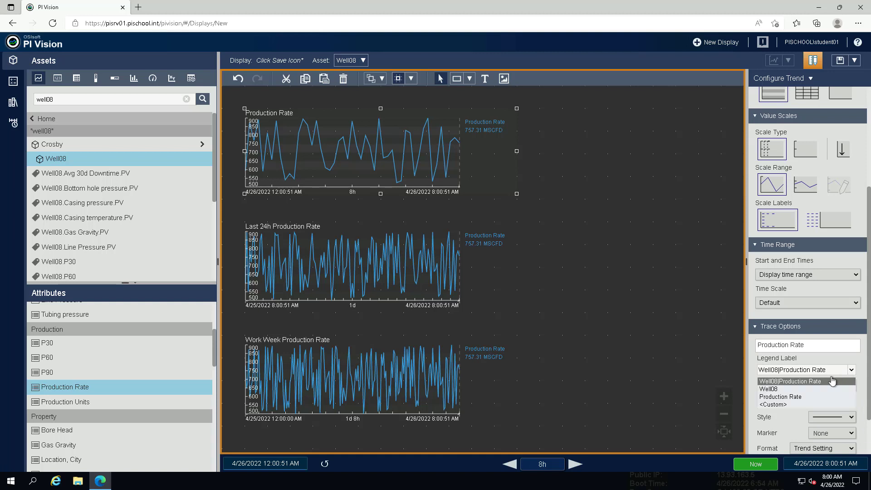
click(780, 390)
click(418, 276)
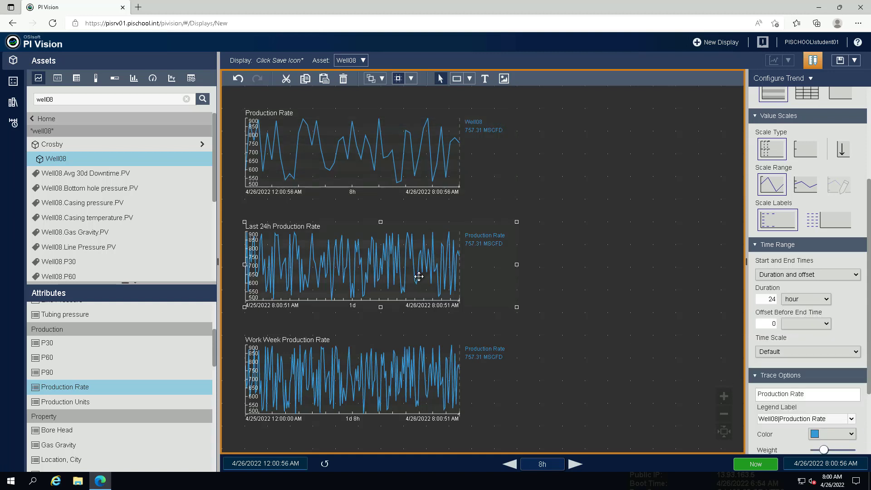
click(851, 418)
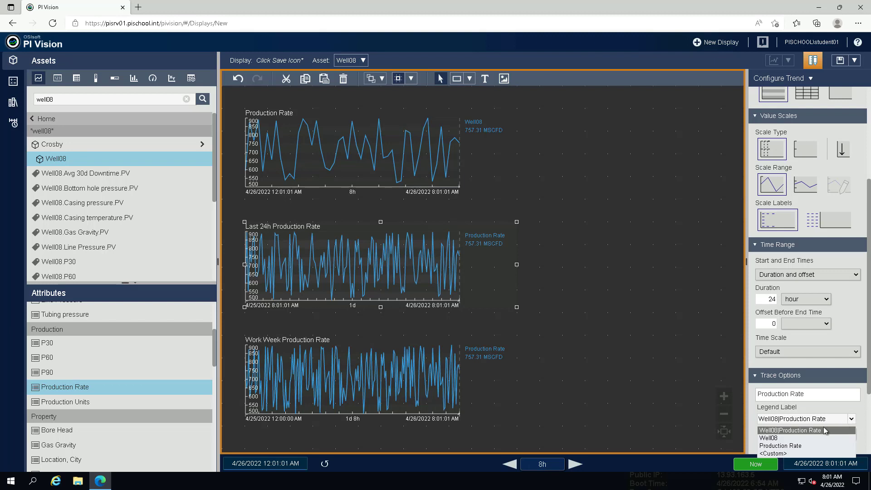
click(768, 437)
click(427, 369)
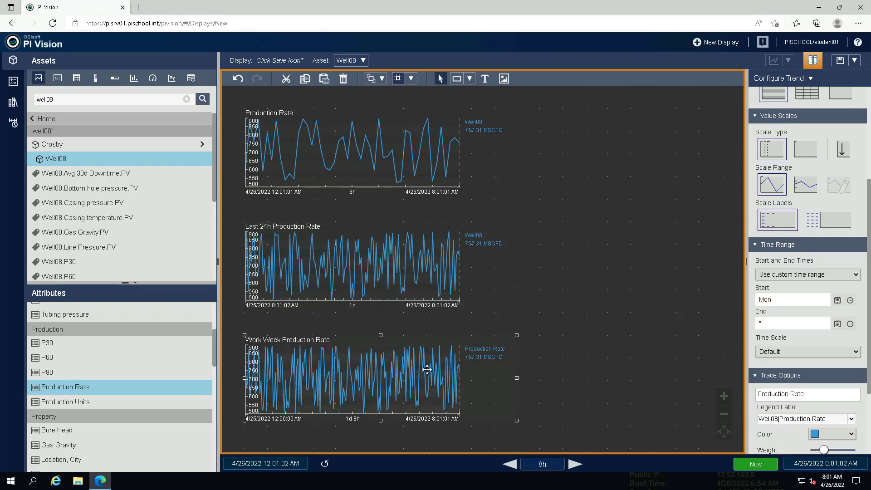
click(851, 418)
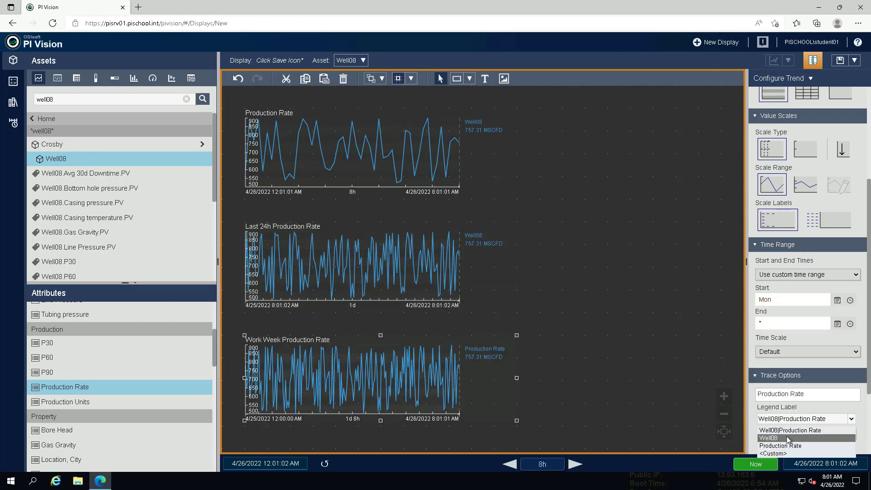
click(784, 438)
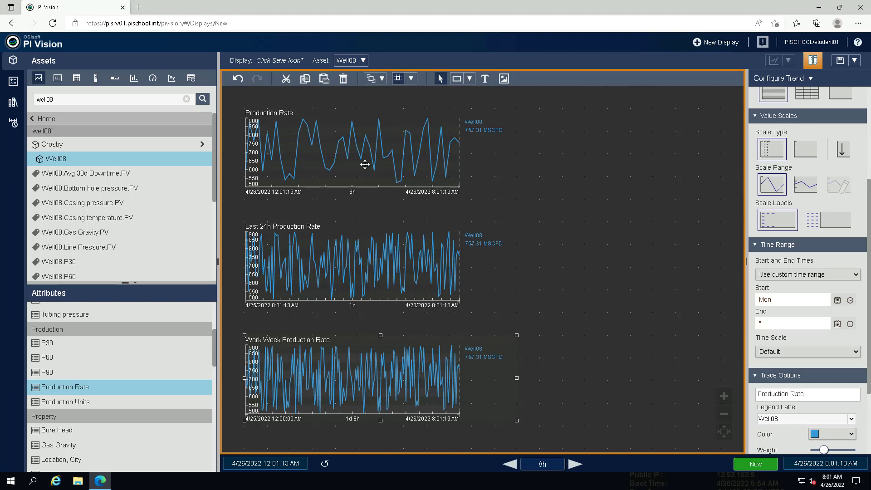
Set Scale Labels to Outside plot area for the top, middle and bottom trends.
click(364, 164)
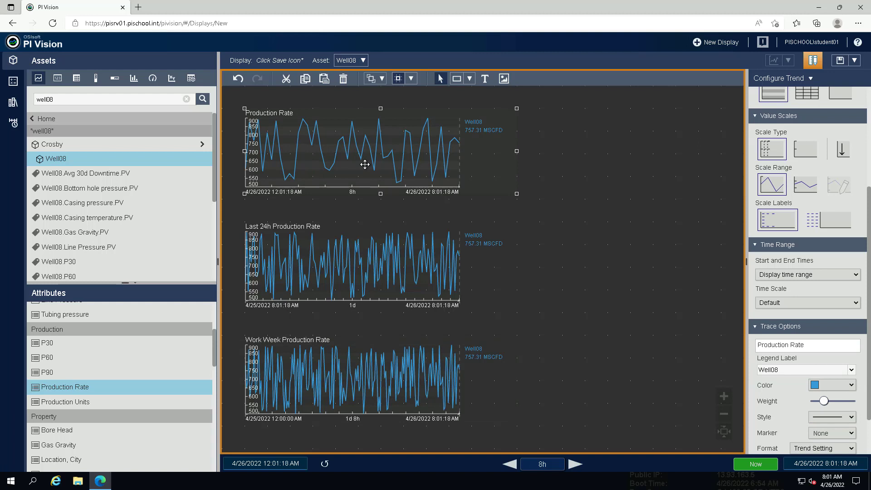
click(832, 220)
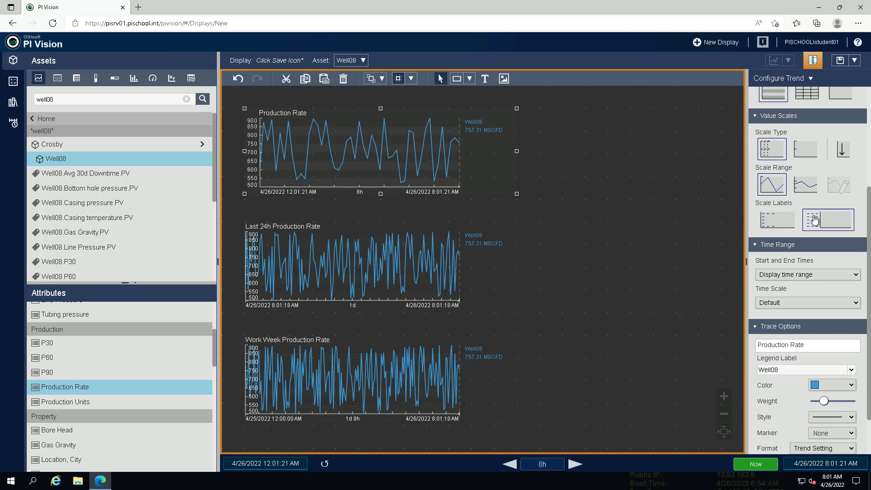
click(381, 255)
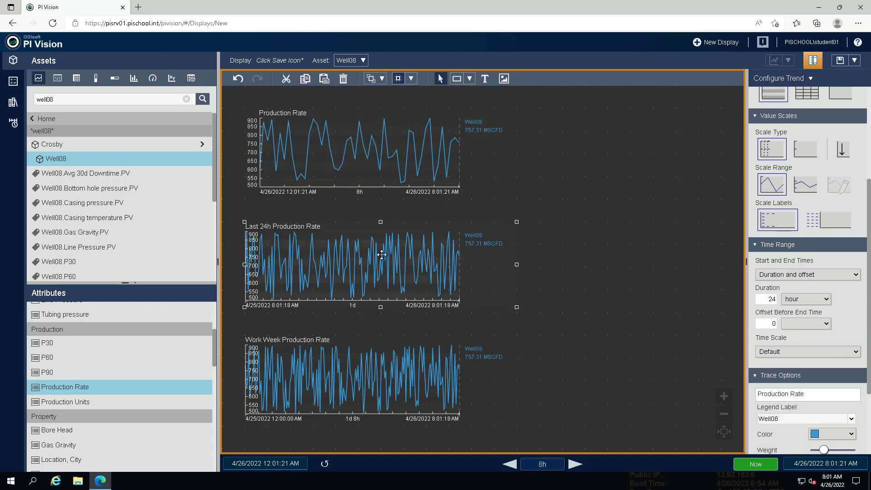
click(832, 221)
click(409, 377)
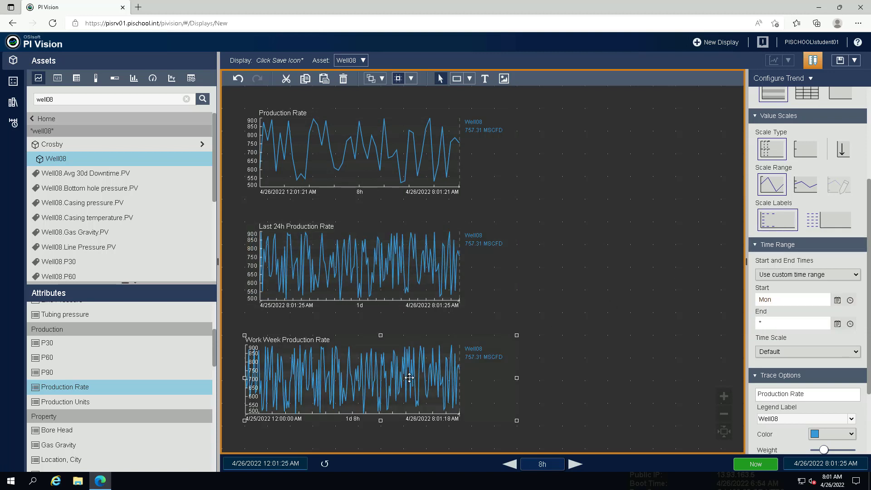
click(825, 227)
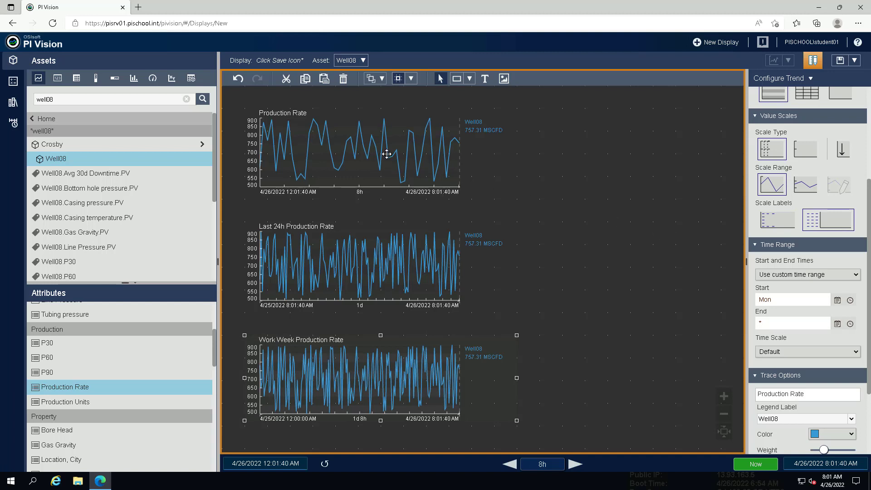
click(386, 154)
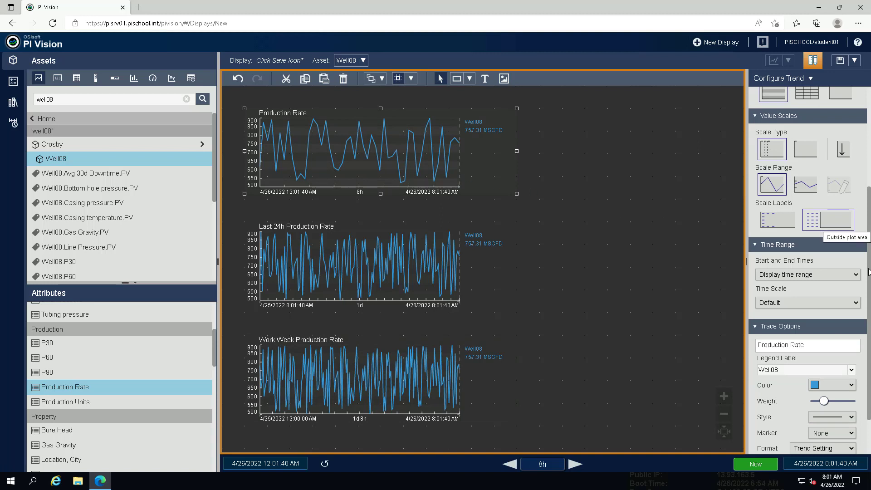
Switch the Production Rate trend's traces to line-with-markers and give the Work Week trend a full grid.
scroll(868, 272, up, 3)
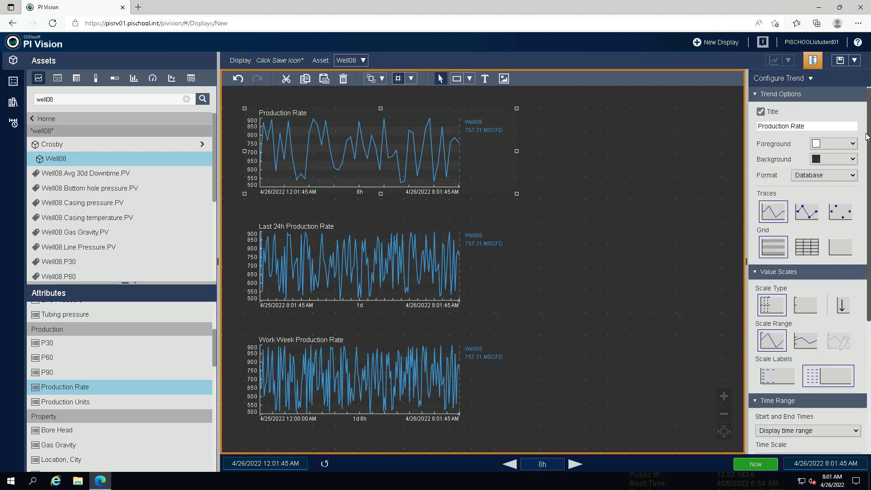
click(804, 215)
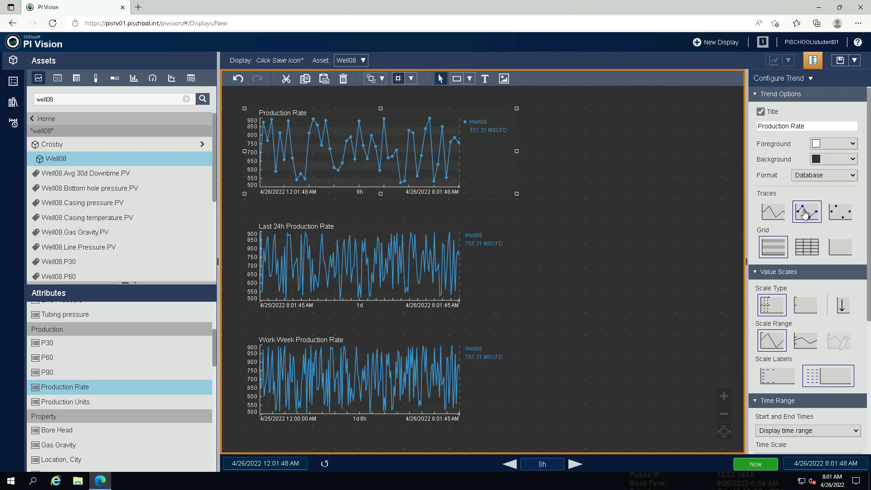
click(410, 368)
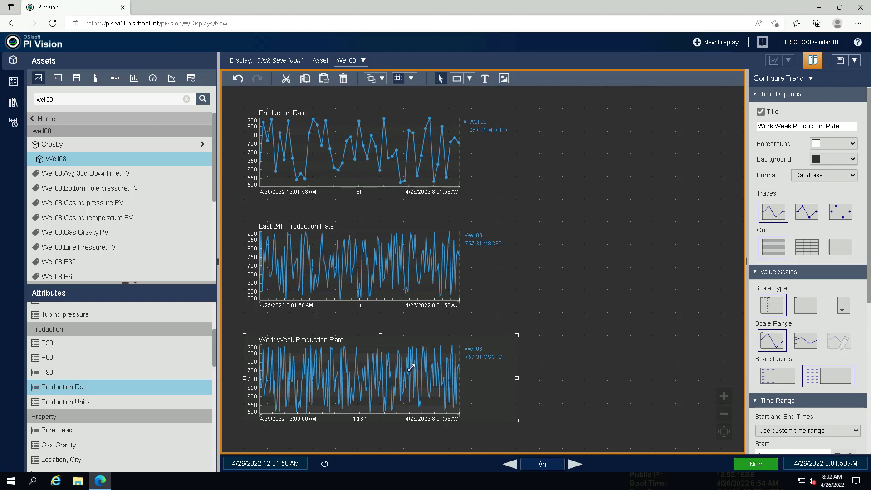
click(803, 251)
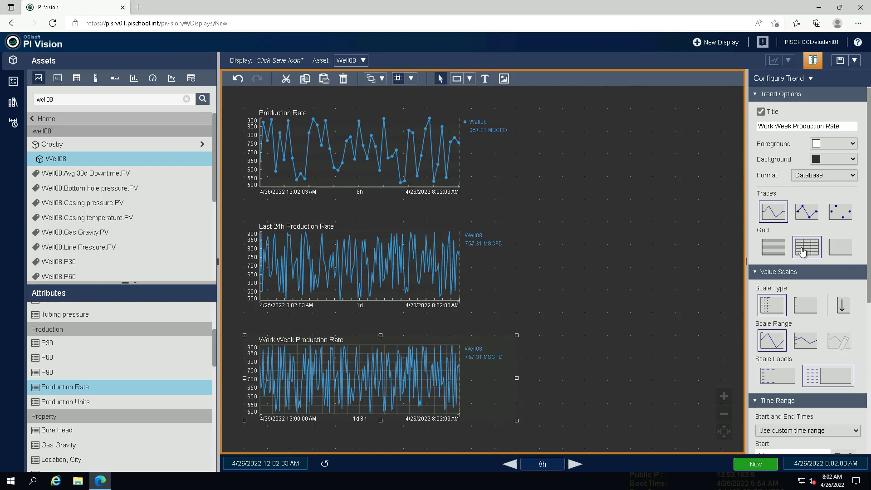
Save the display as a new display, entering 'PI Vision Demo_CR' as its name.
click(838, 62)
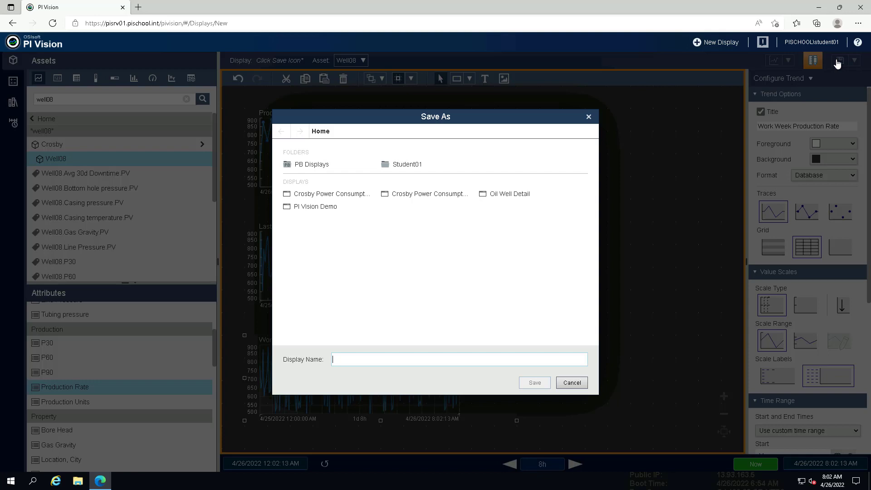
text(PI Vision Demo_CR)
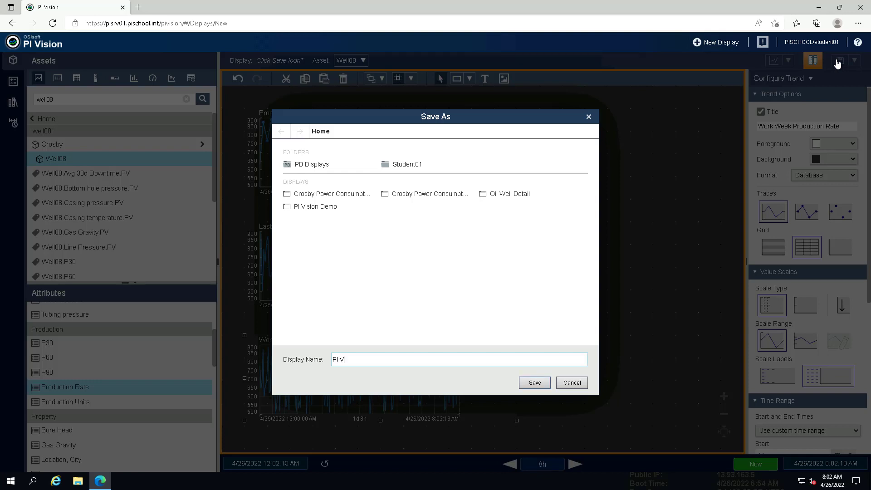